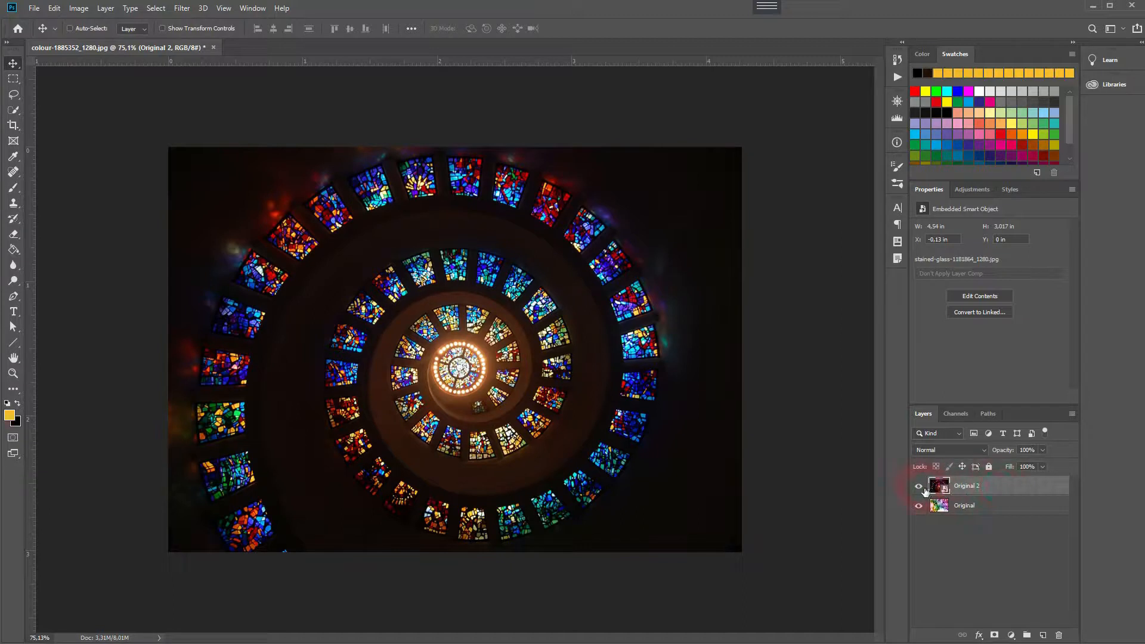
Add a new empty layer beneath the Original layer and name it Background 1.
{"action": "left_click", "coordinate": [992, 511]}
{"action": "left_click", "coordinate": [1043, 635]}
{"action": "left_click_drag", "start_coordinate": [988, 506], "coordinate": [968, 538]}
{"action": "double_click", "coordinate": [967, 526]}
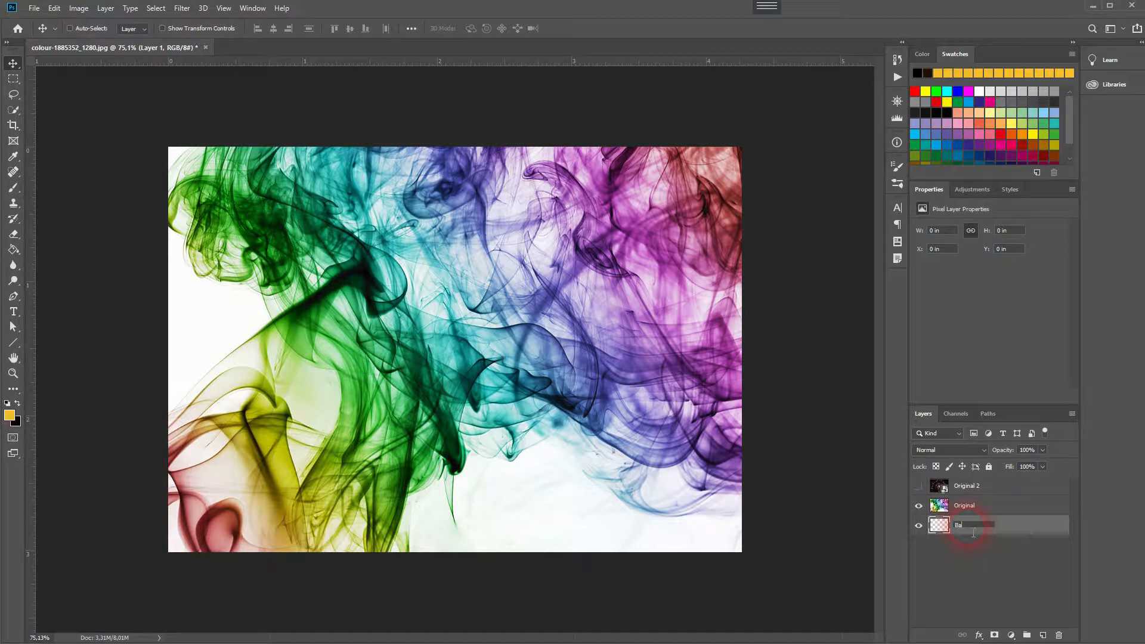
{"action": "type", "text": "Background"}
{"action": "key", "text": "Return"}
Rename the Original smoke layer to Original 1.
{"action": "double_click", "coordinate": [970, 505]}
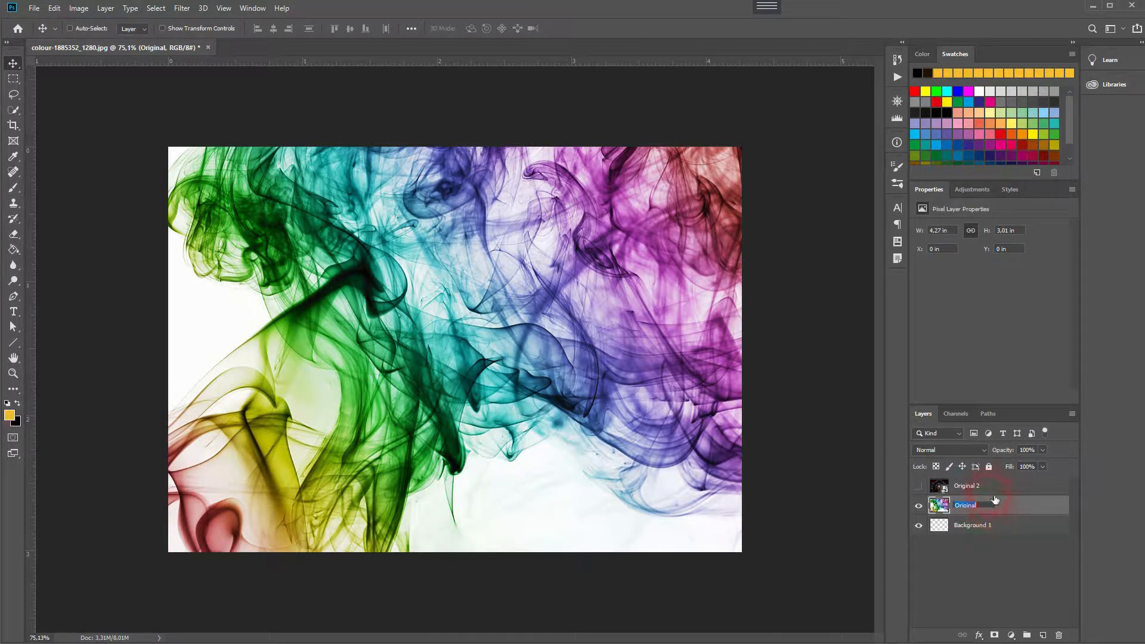
{"action": "left_click", "coordinate": [994, 492]}
{"action": "double_click", "coordinate": [977, 506]}
{"action": "type", "text": "1"}
{"action": "key", "text": "Return"}
Turn Background 1 into a blue Solid Color fill layer and check it by briefly hiding Original 1.
{"action": "left_click", "coordinate": [960, 534]}
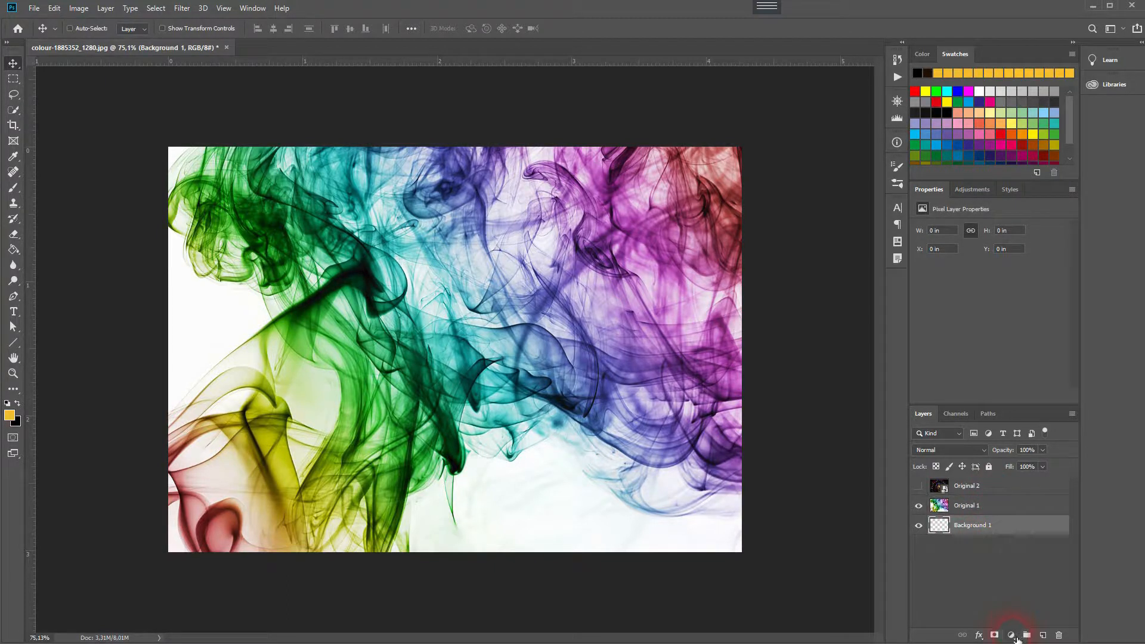
{"action": "left_click", "coordinate": [1011, 636]}
{"action": "left_click", "coordinate": [1034, 427]}
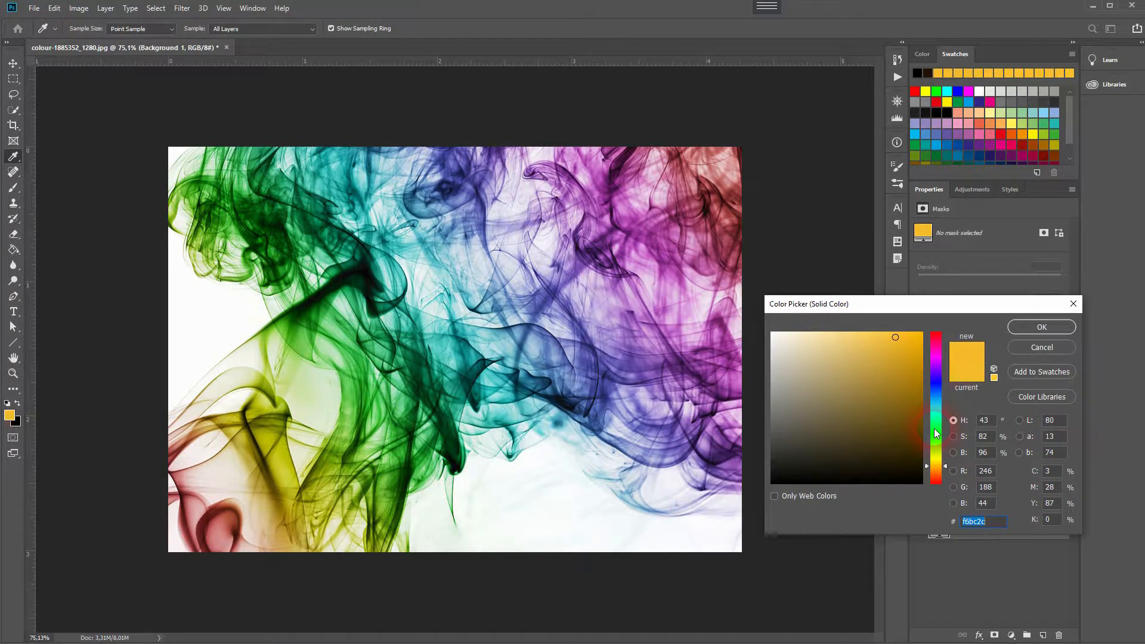
{"action": "left_click", "coordinate": [935, 380]}
{"action": "left_click", "coordinate": [895, 347]}
{"action": "left_click", "coordinate": [1071, 327]}
{"action": "left_click", "coordinate": [920, 506]}
{"action": "left_click", "coordinate": [919, 506]}
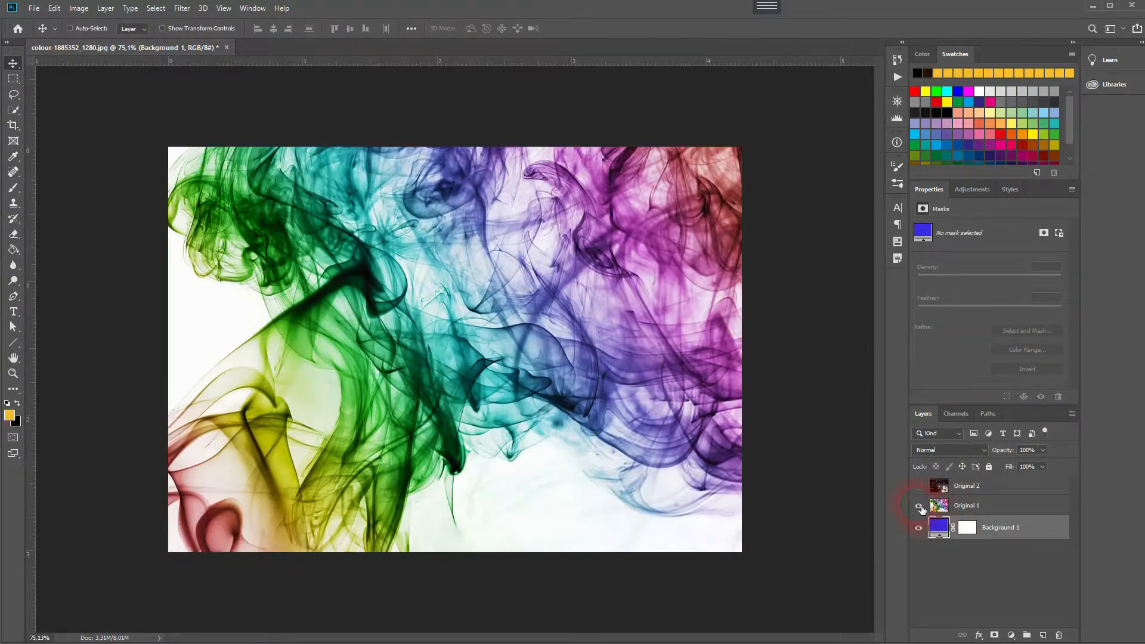
Try out different blend modes on the Background 1 and Original 1 layers, returning Original 1 to Normal.
{"action": "left_click", "coordinate": [960, 452]}
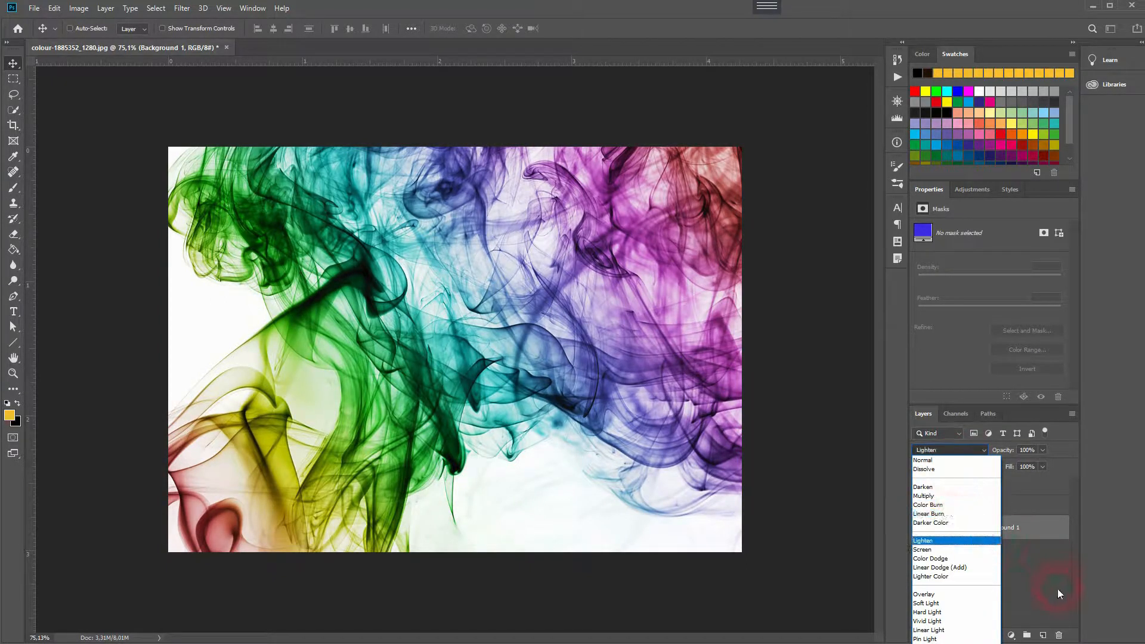
{"action": "left_click", "coordinate": [1058, 588]}
{"action": "left_click", "coordinate": [987, 510]}
{"action": "left_click", "coordinate": [956, 449]}
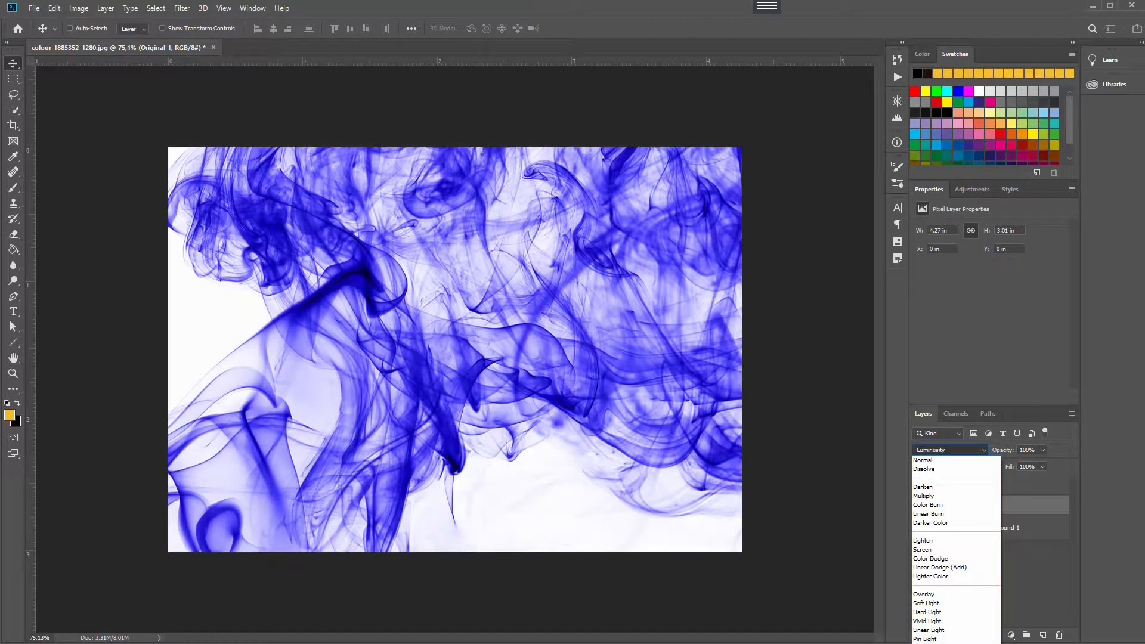
{"action": "left_click", "coordinate": [1052, 573]}
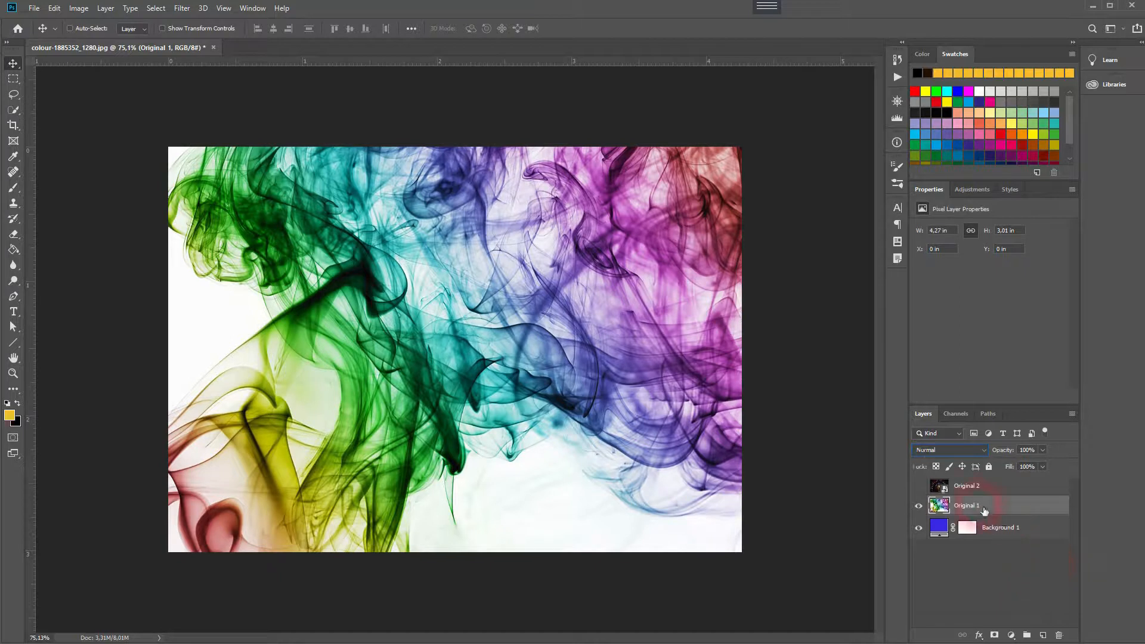
Try selecting the smoke on Original 1 with the Quick Selection tool, and clear the selection.
{"action": "left_click", "coordinate": [15, 110]}
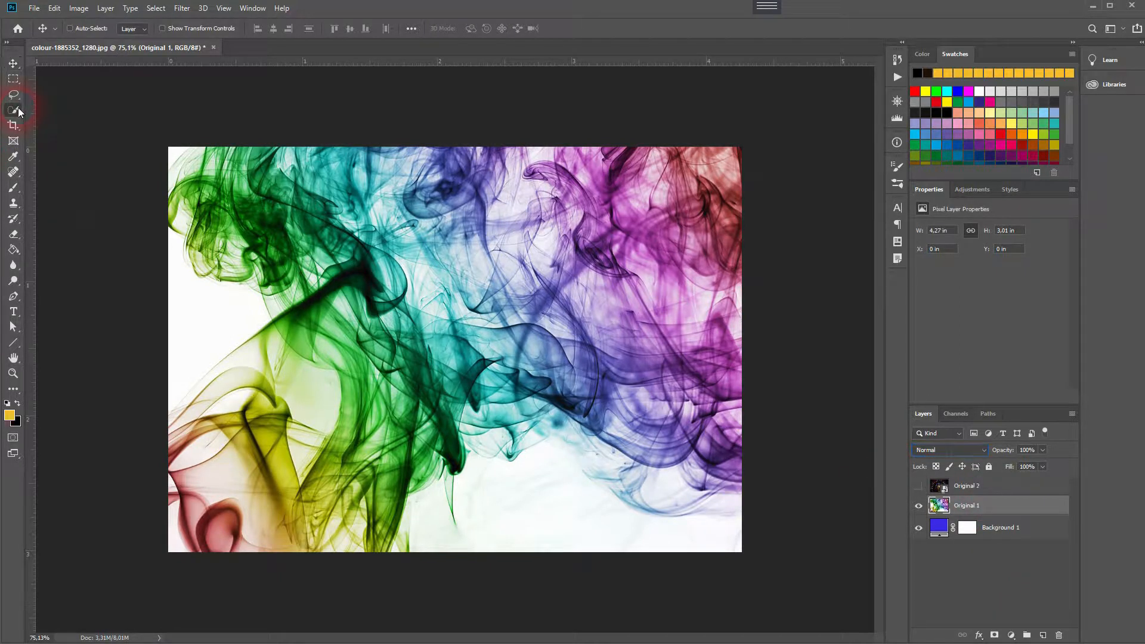
{"action": "mouse_move", "coordinate": [397, 295]}
{"action": "left_mouse_down"}
{"action": "mouse_move", "coordinate": [383, 263]}
{"action": "mouse_move", "coordinate": [375, 355]}
{"action": "mouse_move", "coordinate": [391, 411]}
{"action": "mouse_move", "coordinate": [310, 486]}
{"action": "mouse_move", "coordinate": [414, 477]}
{"action": "mouse_move", "coordinate": [526, 350]}
{"action": "mouse_move", "coordinate": [567, 387]}
{"action": "mouse_move", "coordinate": [492, 394]}
{"action": "mouse_move", "coordinate": [593, 417]}
{"action": "mouse_move", "coordinate": [637, 397]}
{"action": "mouse_move", "coordinate": [613, 352]}
{"action": "left_mouse_up"}
{"action": "key", "text": "ctrl+d"}
{"action": "left_click", "coordinate": [13, 63]}
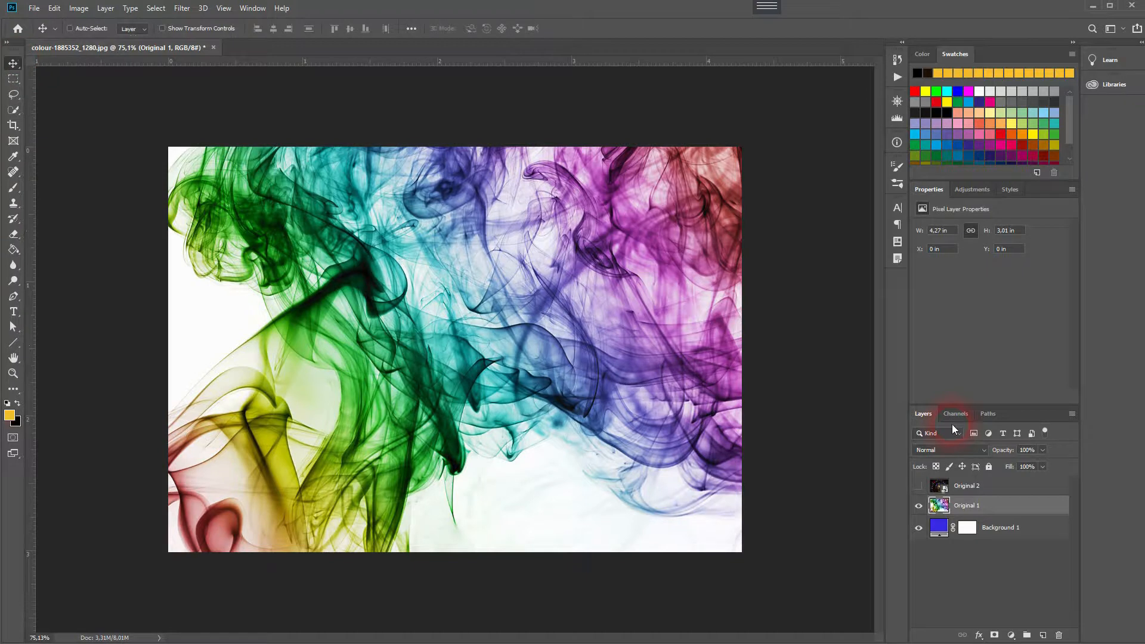
Open the Blending Options of the Original 1 layer and keep Blend If on Gray.
{"action": "right_click", "coordinate": [1017, 507]}
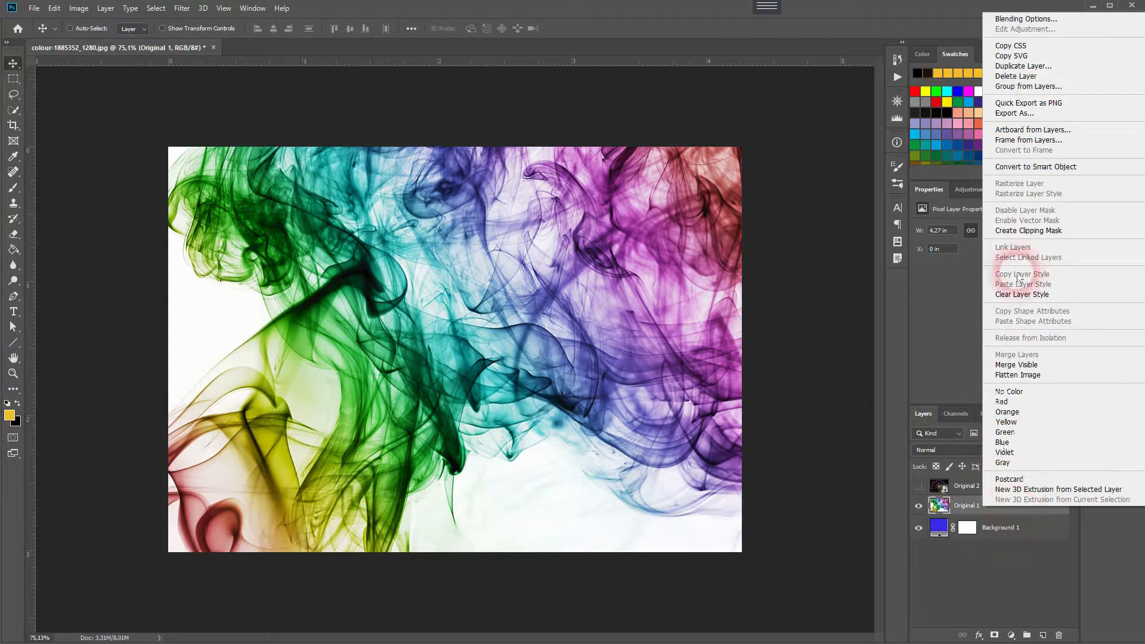
{"action": "left_click", "coordinate": [1025, 19]}
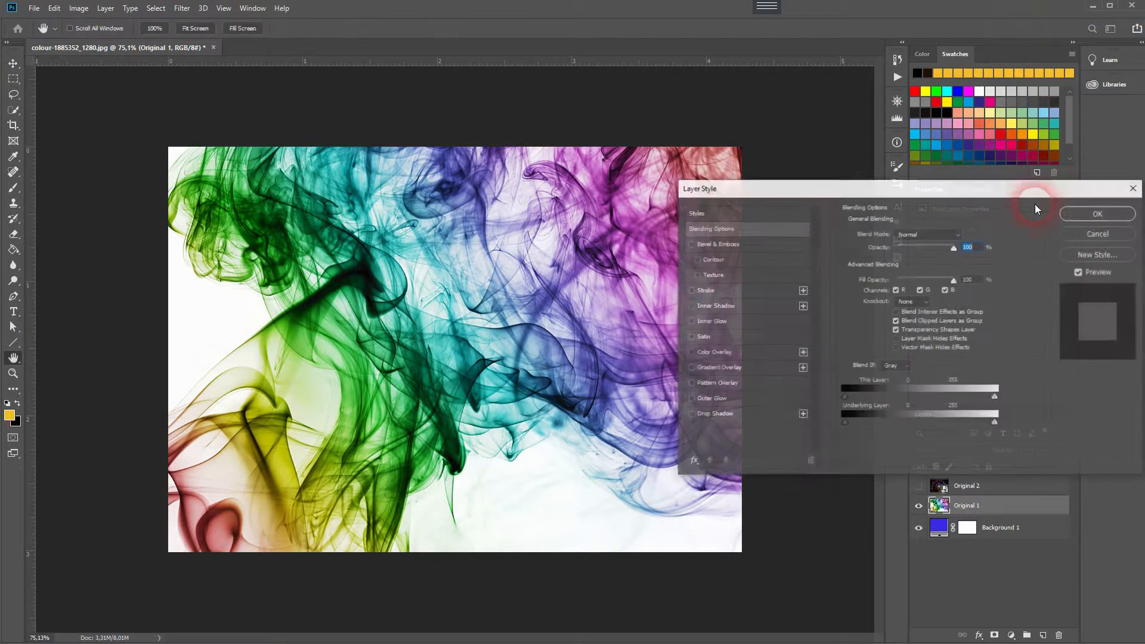
{"action": "left_click", "coordinate": [702, 216]}
{"action": "left_click", "coordinate": [715, 228]}
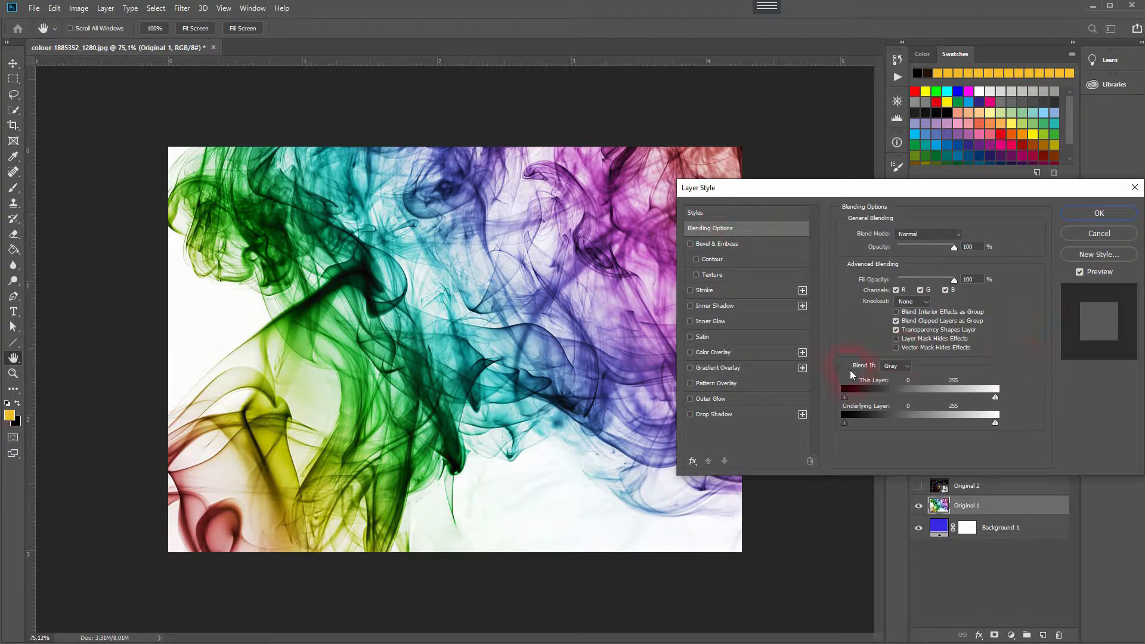
{"action": "left_click", "coordinate": [900, 367]}
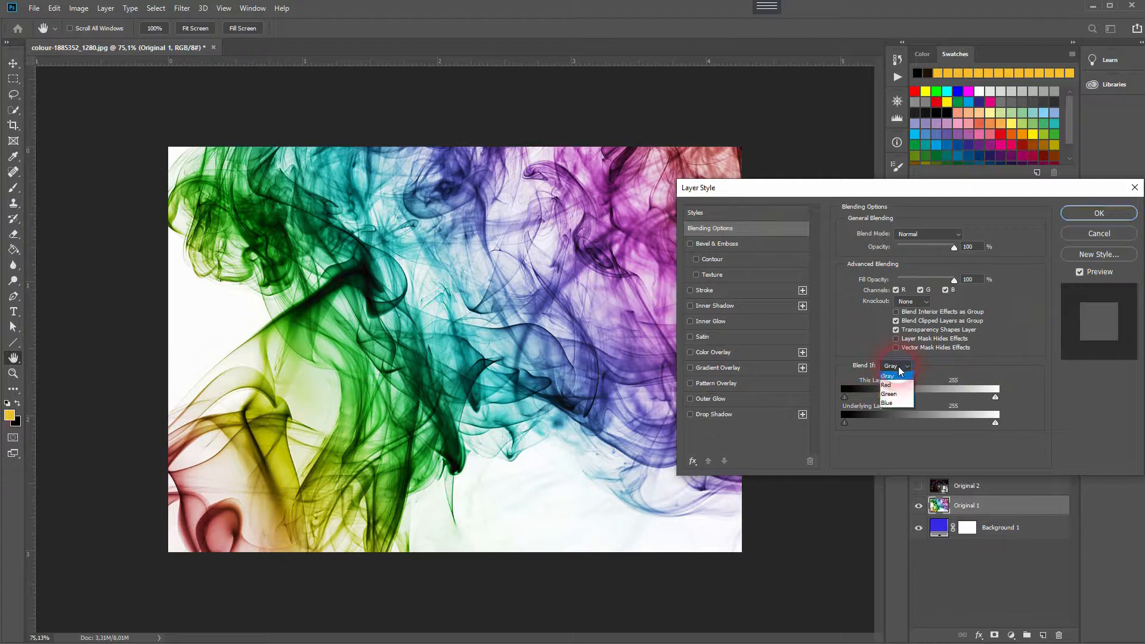
{"action": "left_click", "coordinate": [977, 365]}
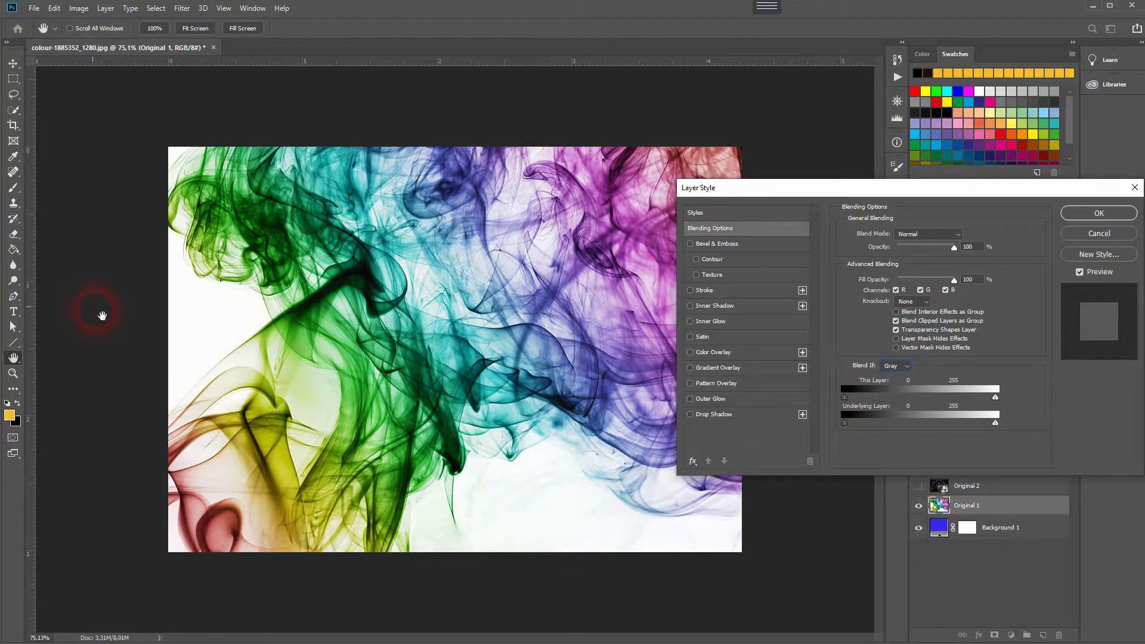
Try lowering the Blend If white point of This Layer to 137, and bring it back to 255.
{"action": "left_click_drag", "start_coordinate": [996, 400], "coordinate": [926, 398]}
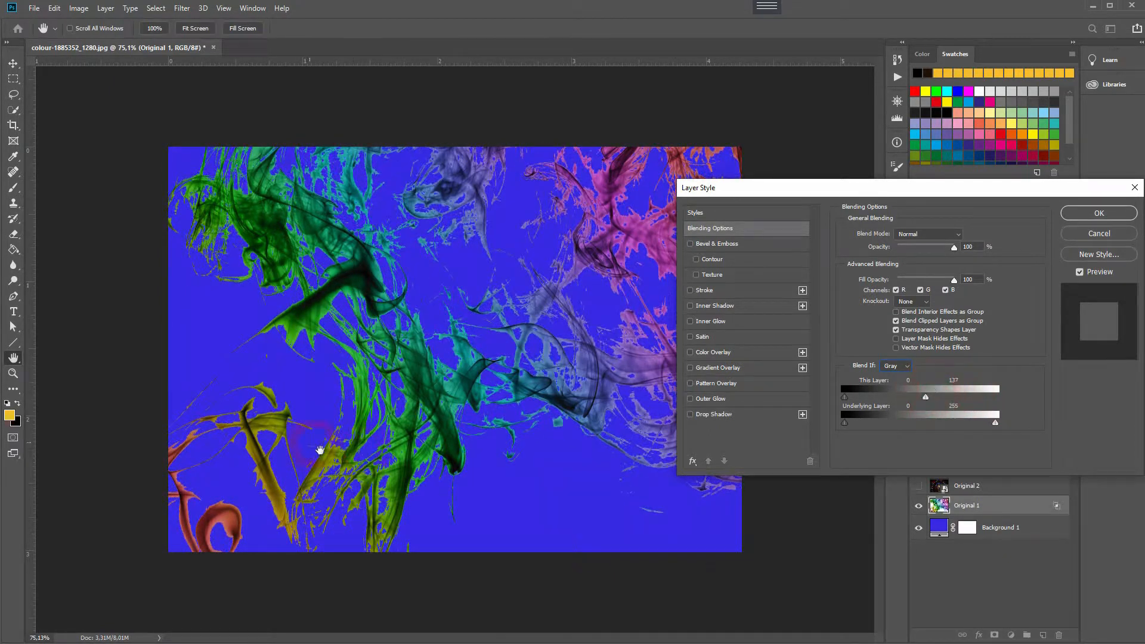
{"action": "left_click_drag", "start_coordinate": [926, 400], "coordinate": [1017, 397]}
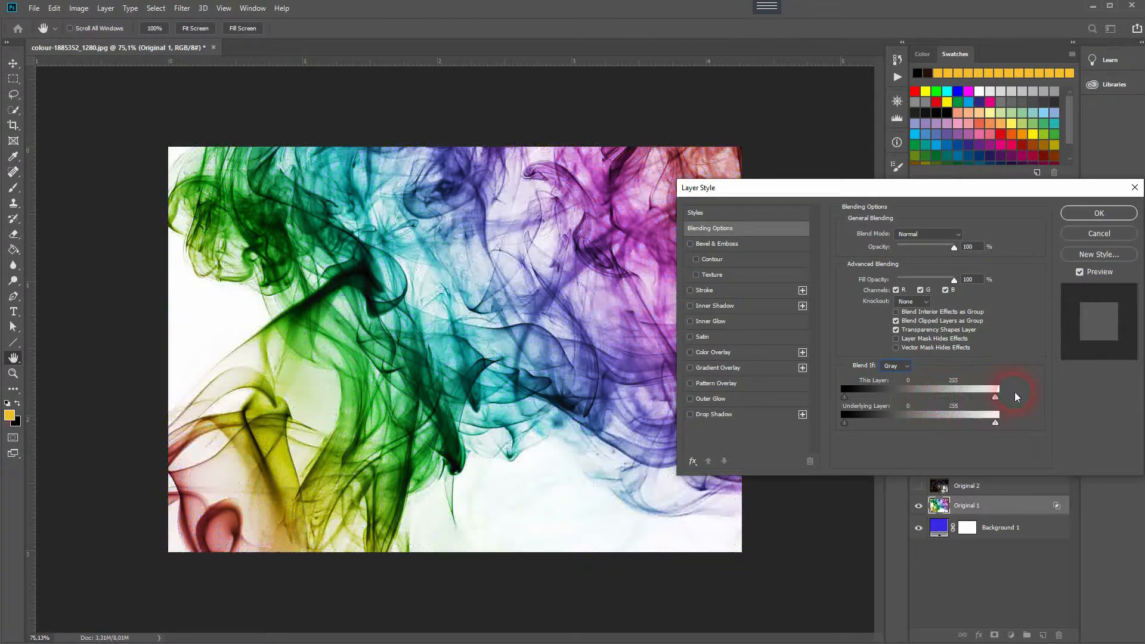
Split the This Layer white point of Original 1 to 157 / 229, apply it, and check the cutout with Background 1 hidden.
{"action": "key", "text": "alt"}
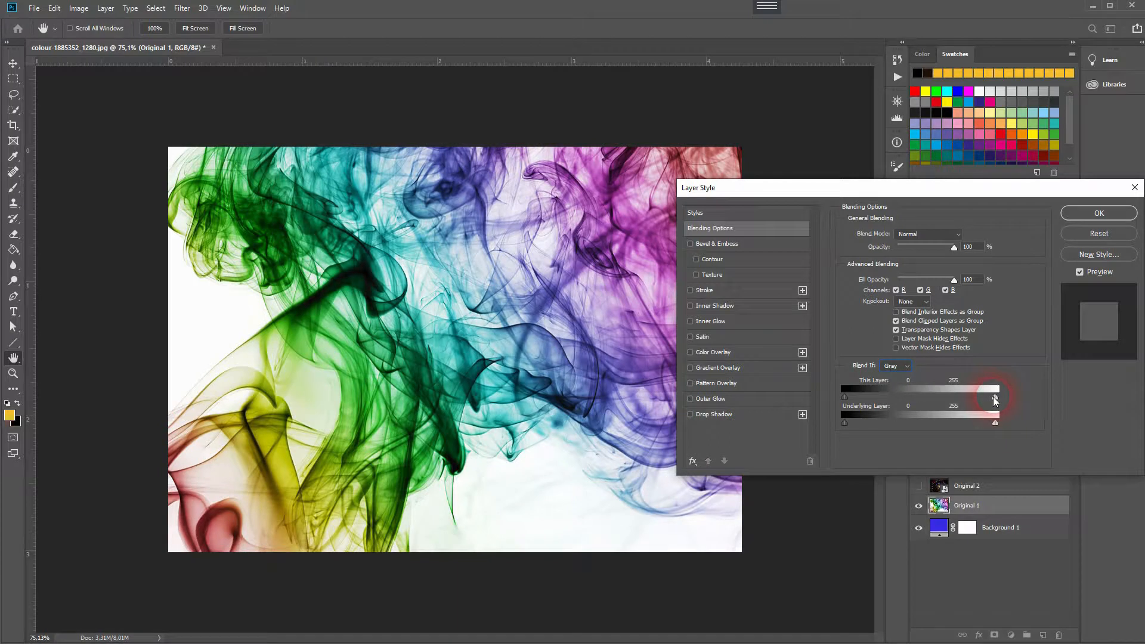
{"action": "left_click_drag", "start_coordinate": [995, 398], "coordinate": [944, 408]}
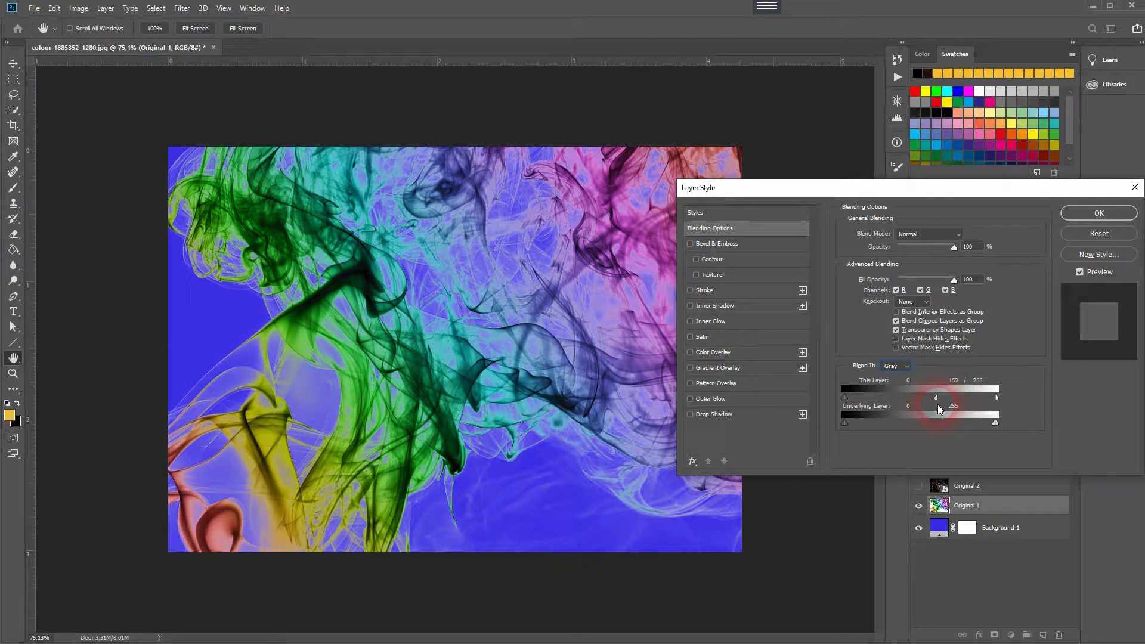
{"action": "left_click_drag", "start_coordinate": [996, 401], "coordinate": [986, 404]}
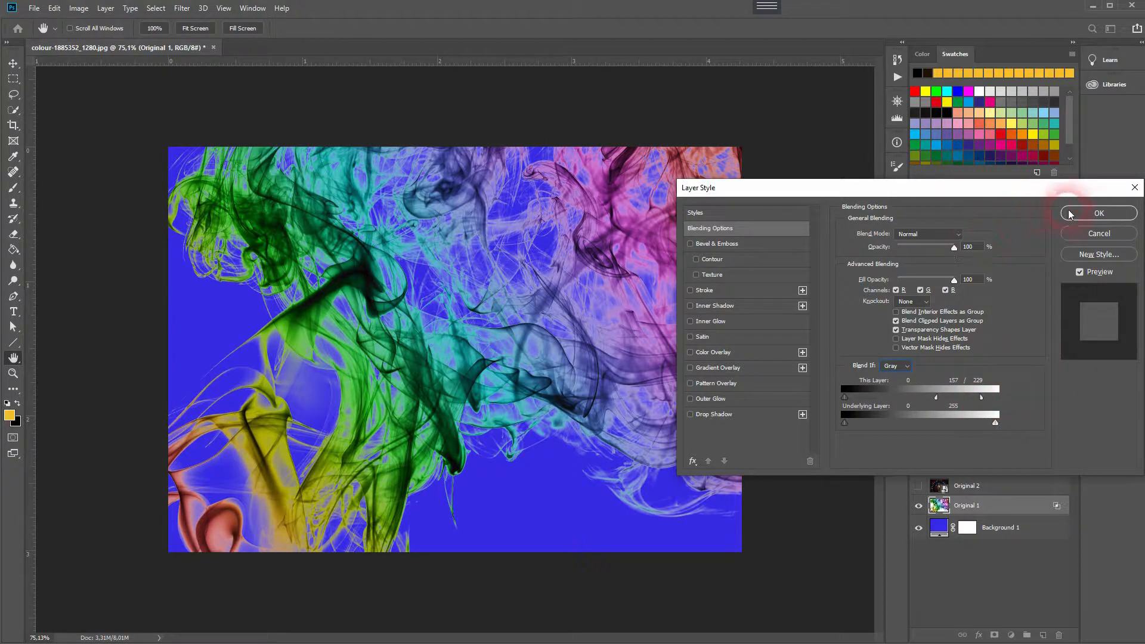
{"action": "left_click", "coordinate": [1097, 213]}
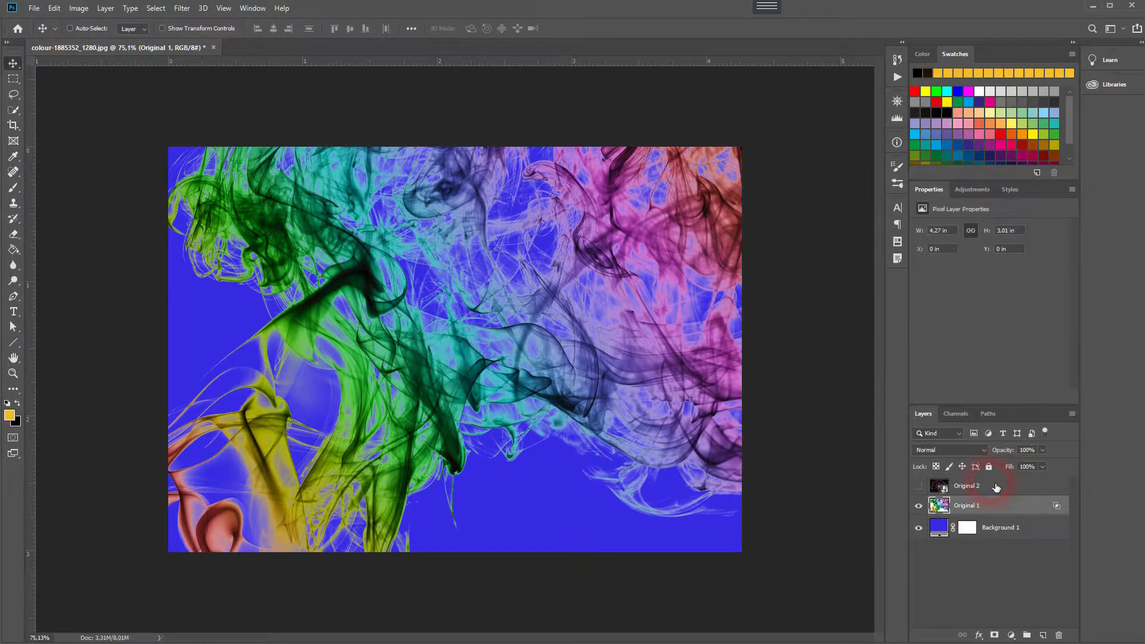
{"action": "left_click", "coordinate": [920, 528]}
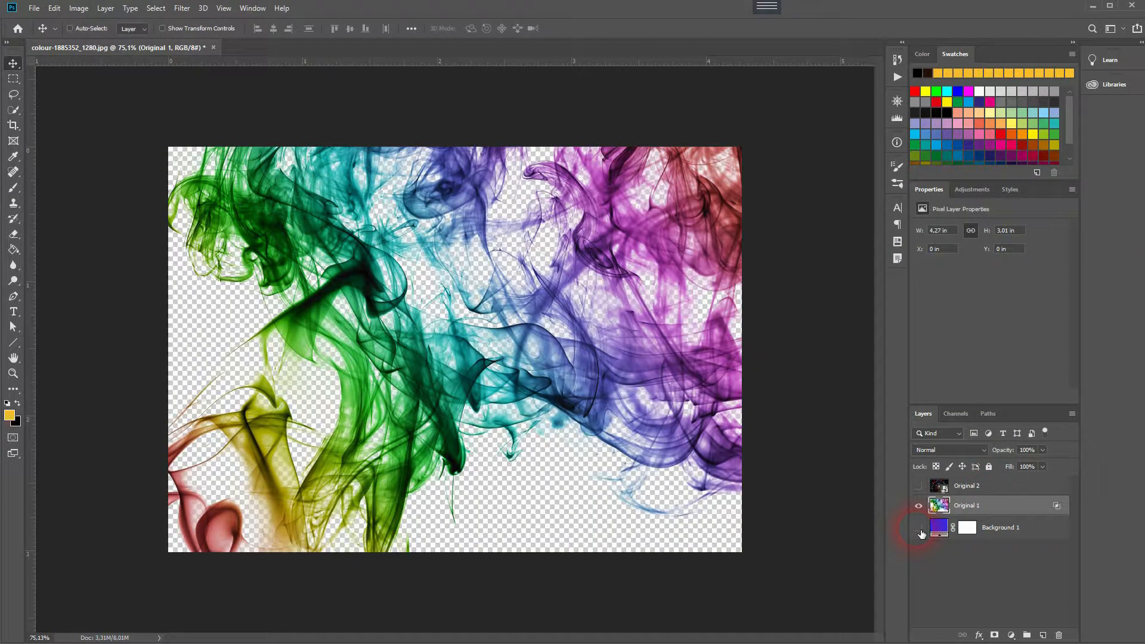
{"action": "left_click", "coordinate": [920, 529]}
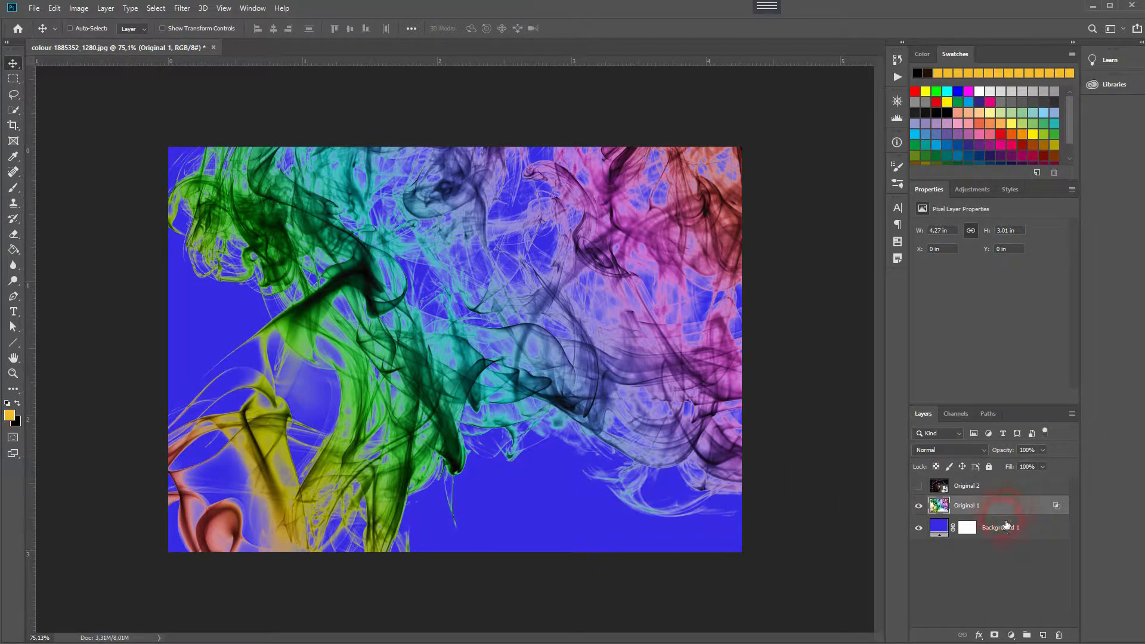
Show the Original 2 stained-glass layer and hide Original 1 and Background 1.
{"action": "left_click", "coordinate": [920, 487]}
{"action": "left_click_drag", "start_coordinate": [919, 505], "coordinate": [920, 528]}
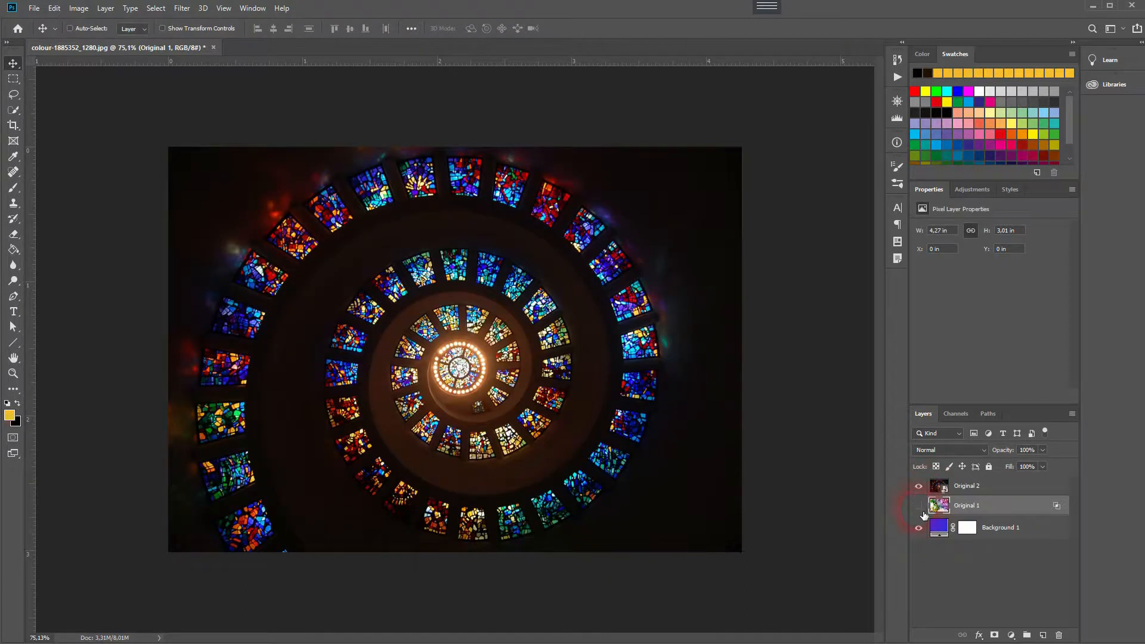
{"action": "left_click", "coordinate": [1002, 489]}
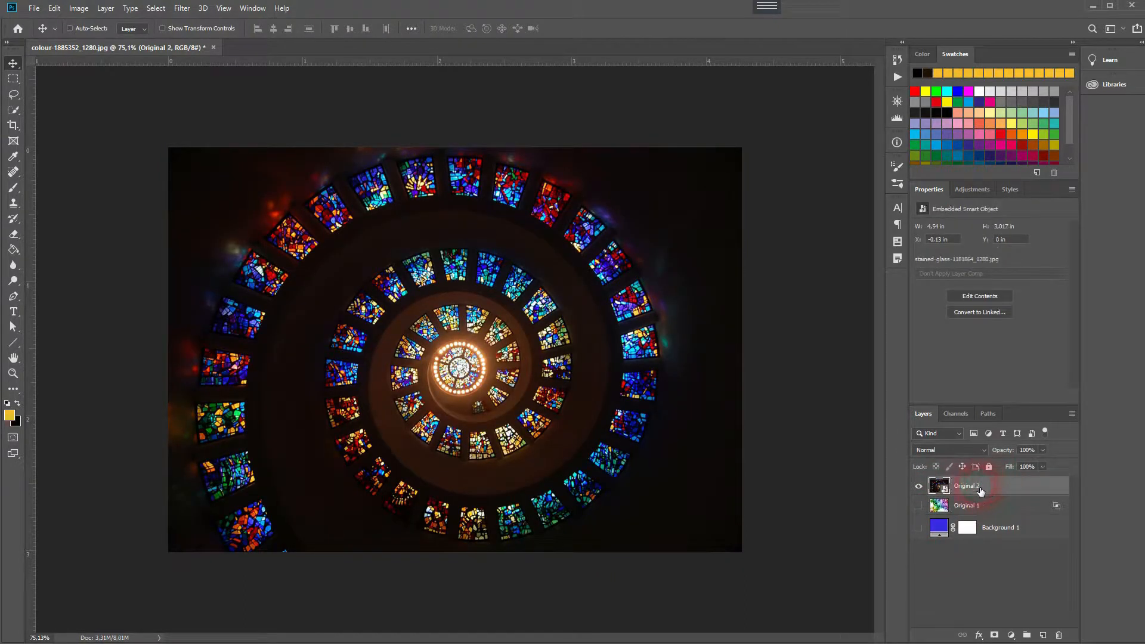
Duplicate Original 2 beneath itself, enlarge the copy from its centre to about 33.16%, and compare it with Original 2.
{"action": "left_click_drag", "start_coordinate": [978, 490], "coordinate": [990, 514]}
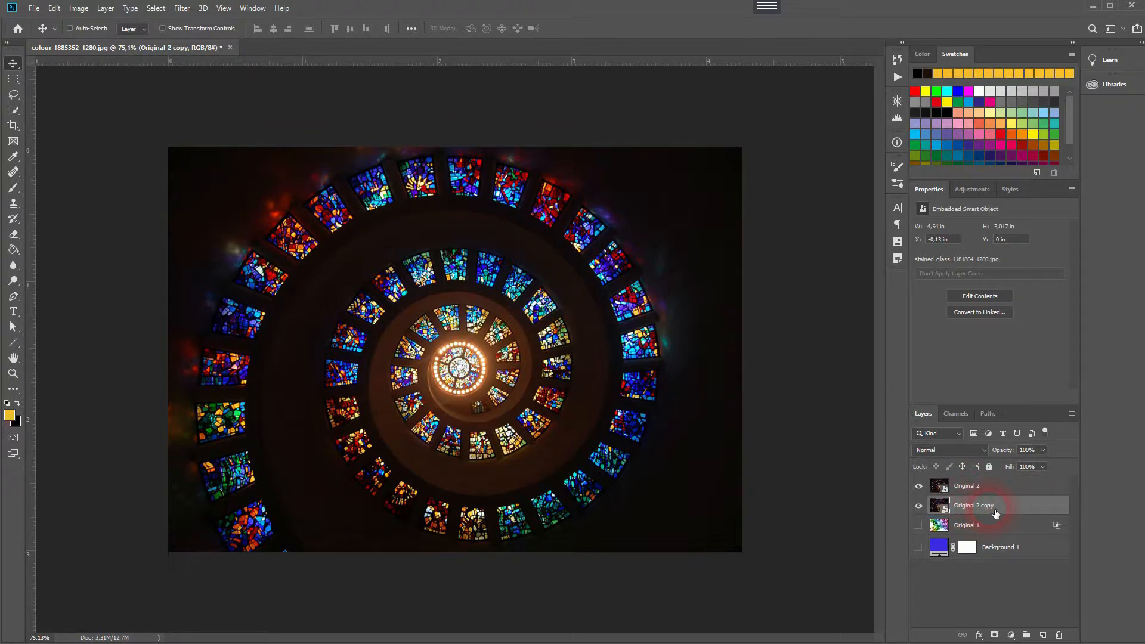
{"action": "left_click", "coordinate": [919, 485]}
{"action": "key", "text": "ctrl+t"}
{"action": "left_click_drag", "start_coordinate": [763, 356], "coordinate": [853, 345]}
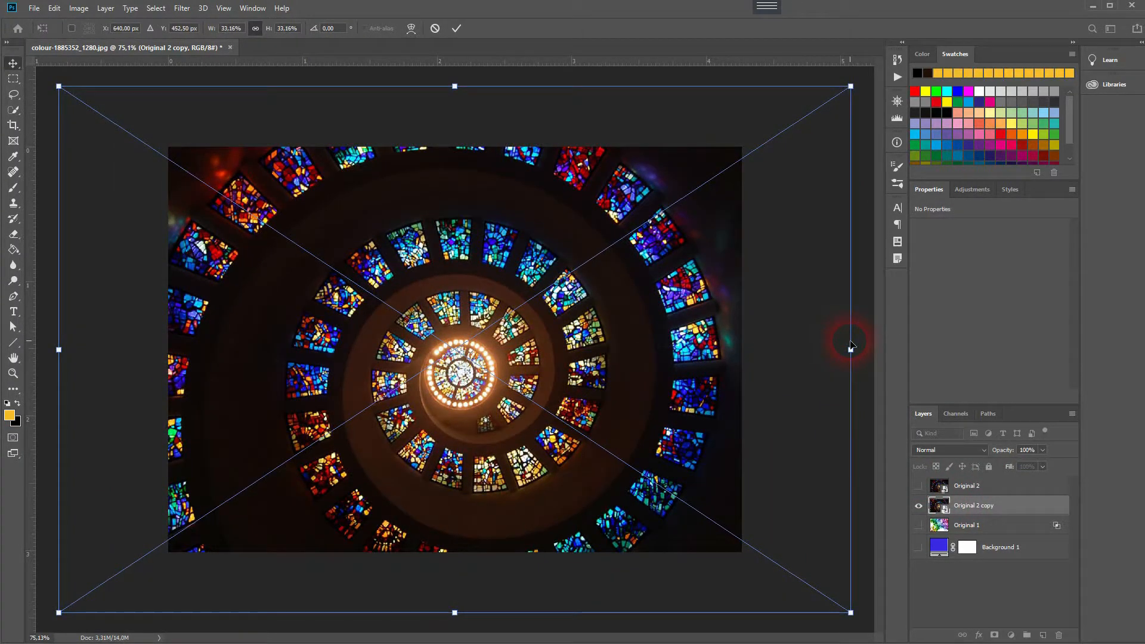
{"action": "key", "text": "Return"}
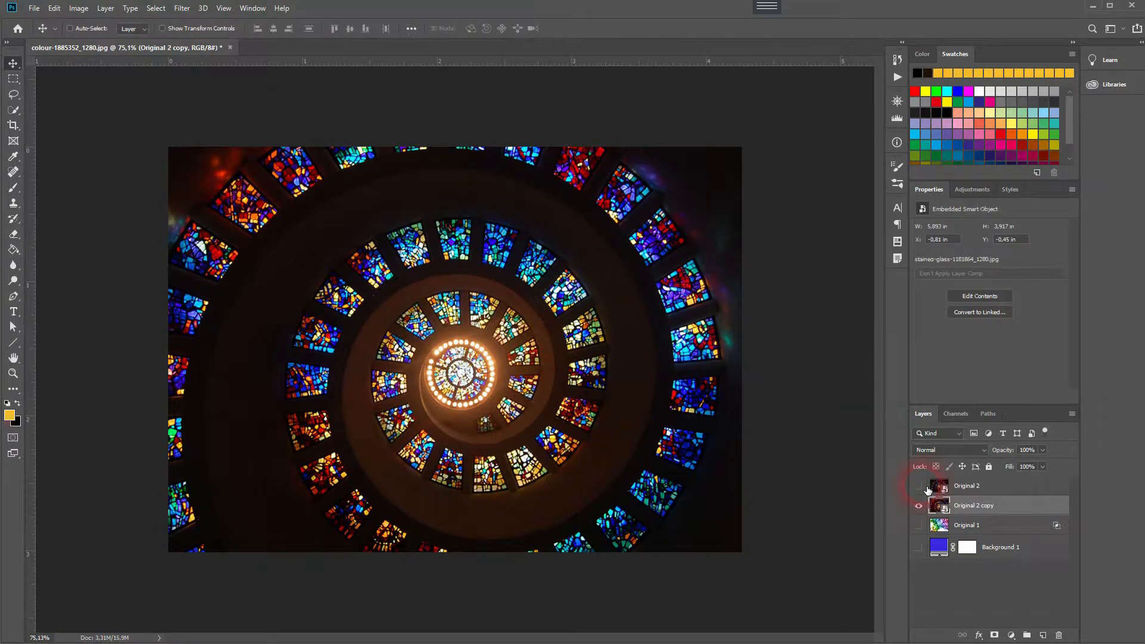
{"action": "left_click", "coordinate": [920, 486]}
{"action": "left_click", "coordinate": [920, 487]}
{"action": "left_click", "coordinate": [919, 487]}
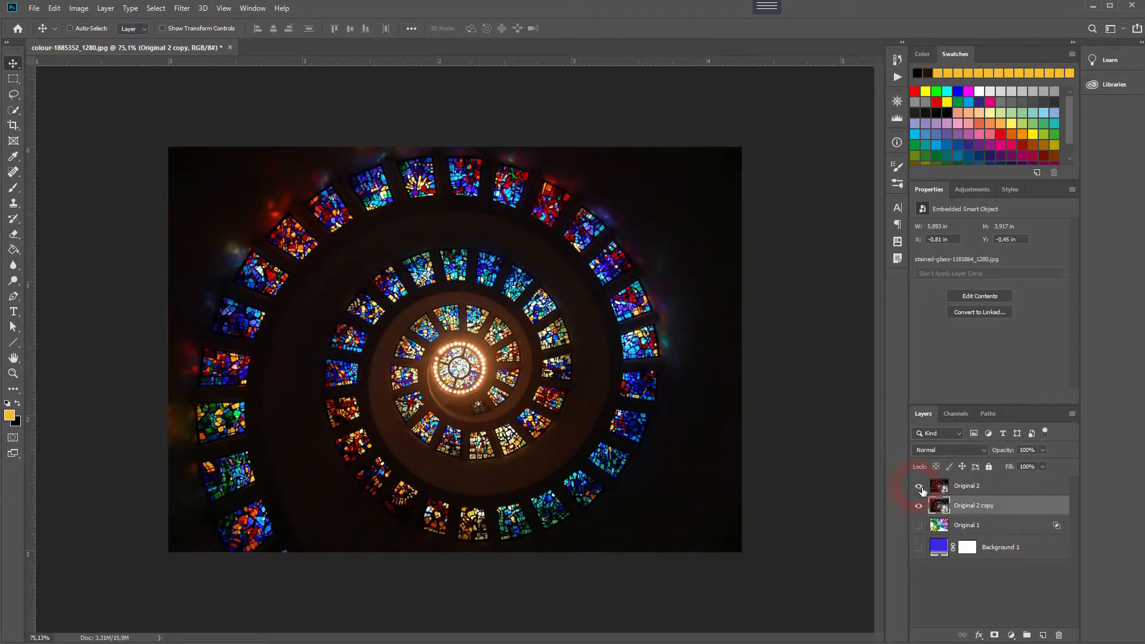
Set the Blend If black point of This Layer to 40 on Original 2 and apply the layer style.
{"action": "left_click", "coordinate": [1008, 486]}
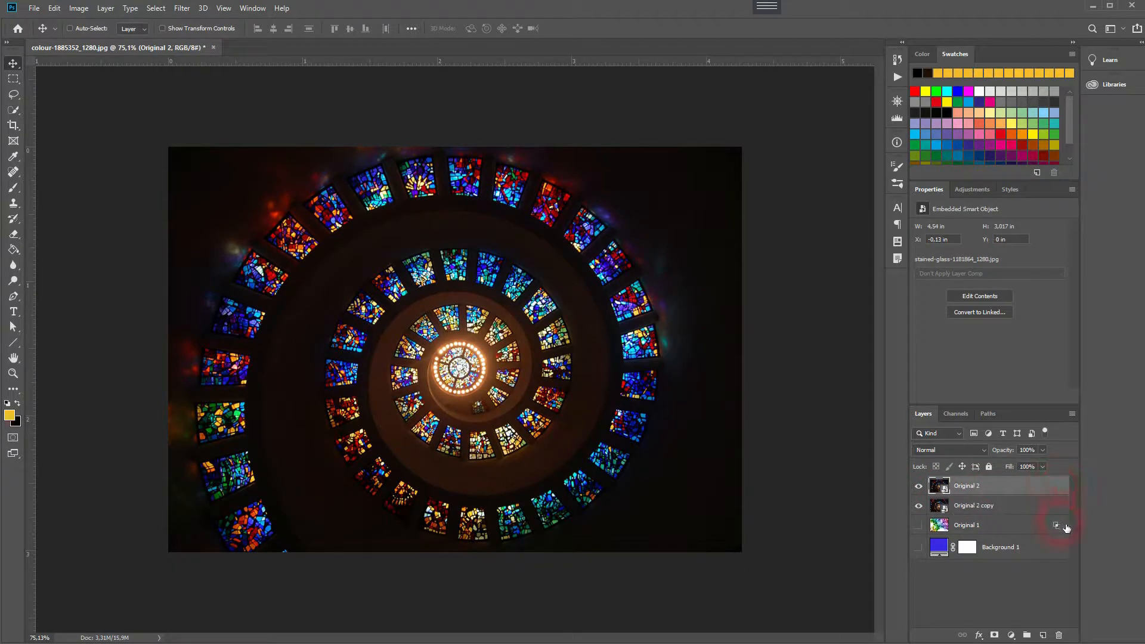
{"action": "double_click", "coordinate": [1065, 493]}
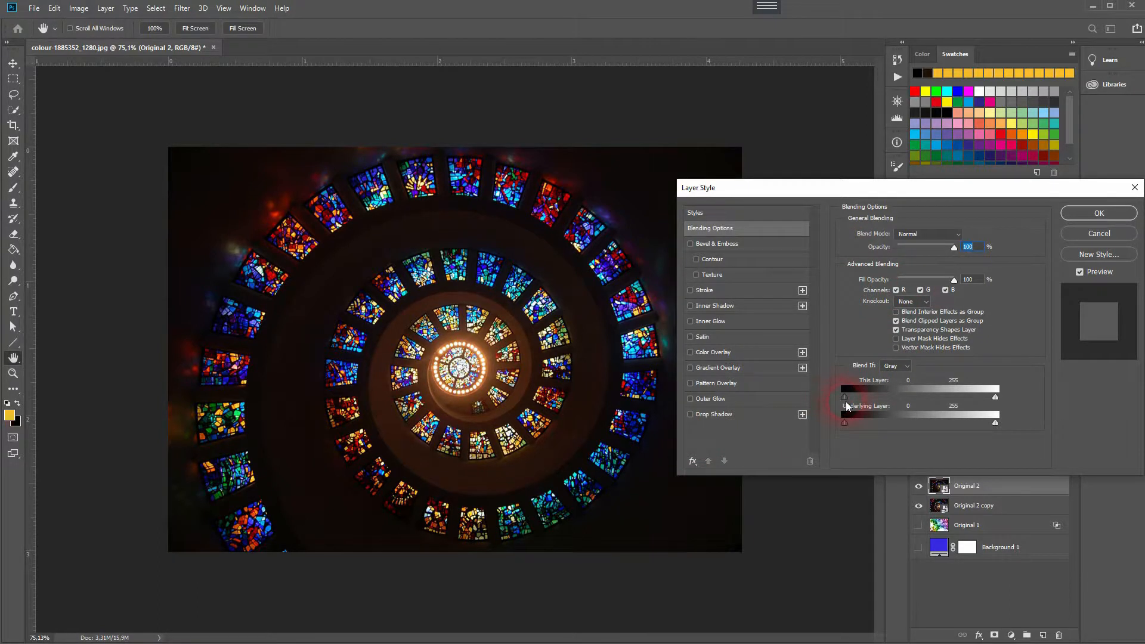
{"action": "left_click_drag", "start_coordinate": [845, 398], "coordinate": [860, 389]}
{"action": "left_click_drag", "start_coordinate": [863, 189], "coordinate": [930, 130]}
{"action": "mouse_move", "coordinate": [923, 337]}
{"action": "left_mouse_down"}
{"action": "mouse_move", "coordinate": [1053, 334]}
{"action": "mouse_move", "coordinate": [963, 332]}
{"action": "mouse_move", "coordinate": [935, 344]}
{"action": "left_mouse_up"}
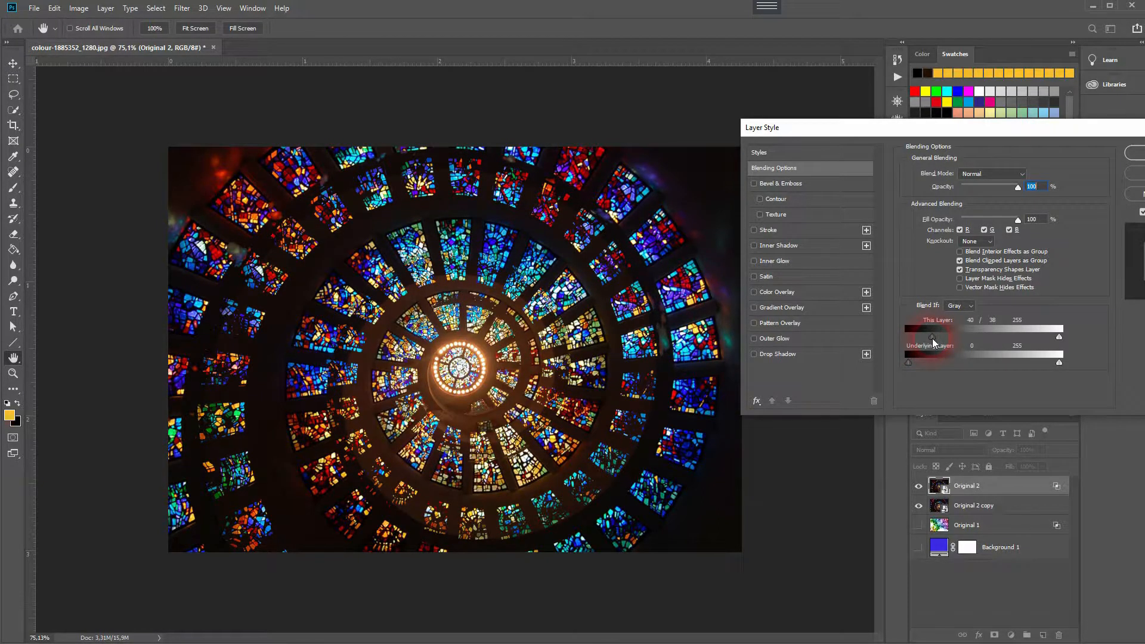
{"action": "left_click_drag", "start_coordinate": [934, 342], "coordinate": [943, 342]}
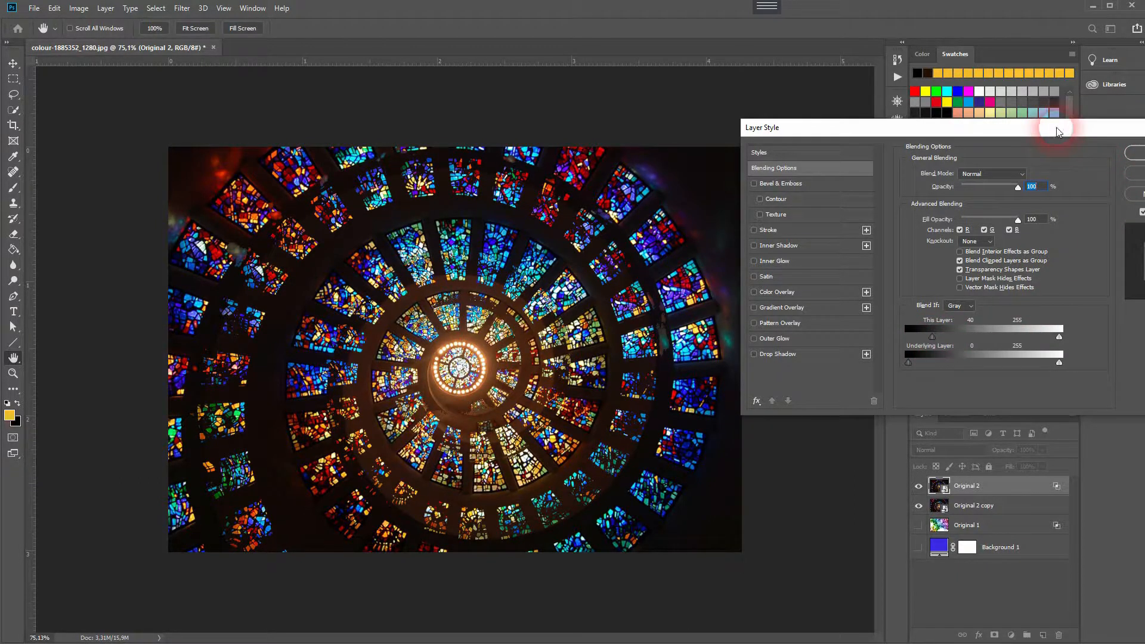
{"action": "left_click_drag", "start_coordinate": [1057, 132], "coordinate": [935, 146]}
{"action": "left_click", "coordinate": [1043, 167]}
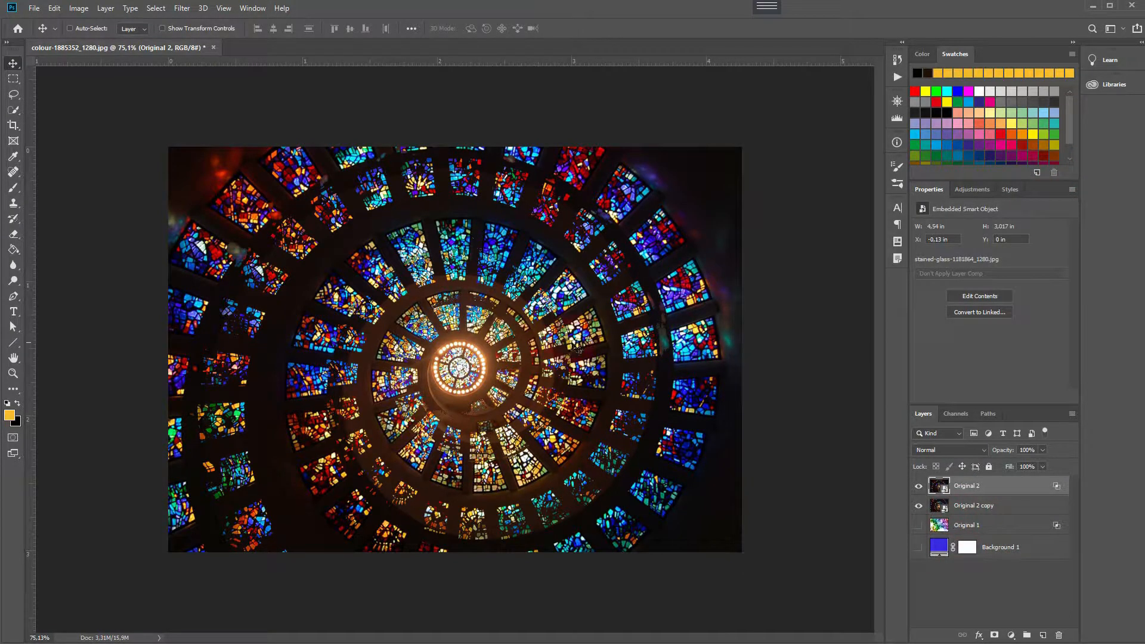
Check the blend by toggling Original 2 and its copy, and hide both while showing Original 1 and Background 1.
{"action": "left_click", "coordinate": [1009, 508]}
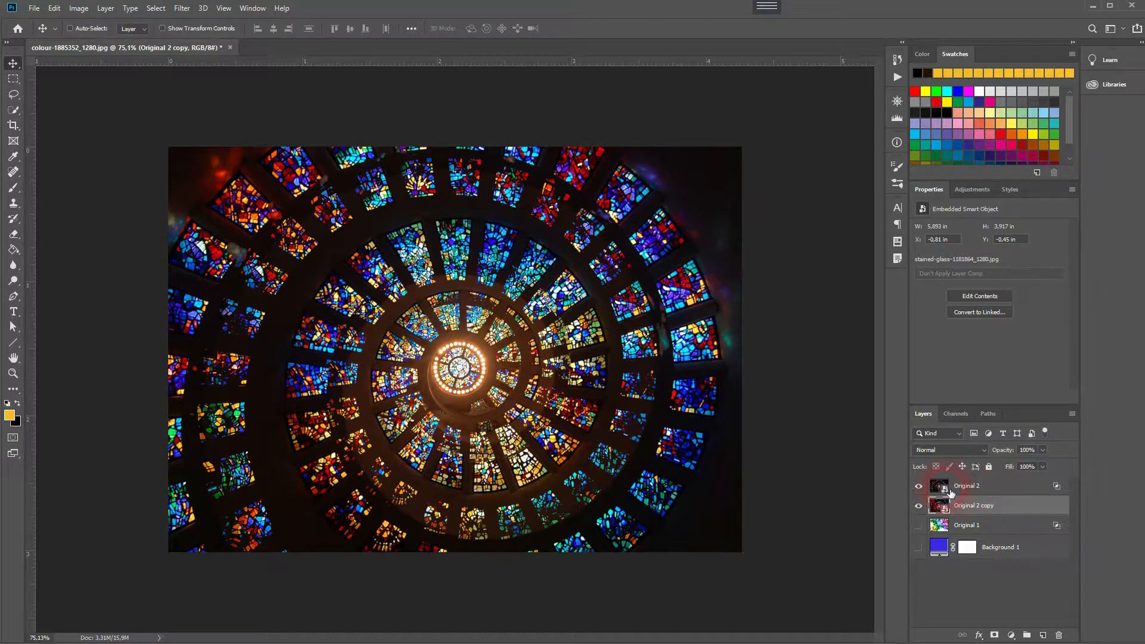
{"action": "left_click", "coordinate": [919, 487]}
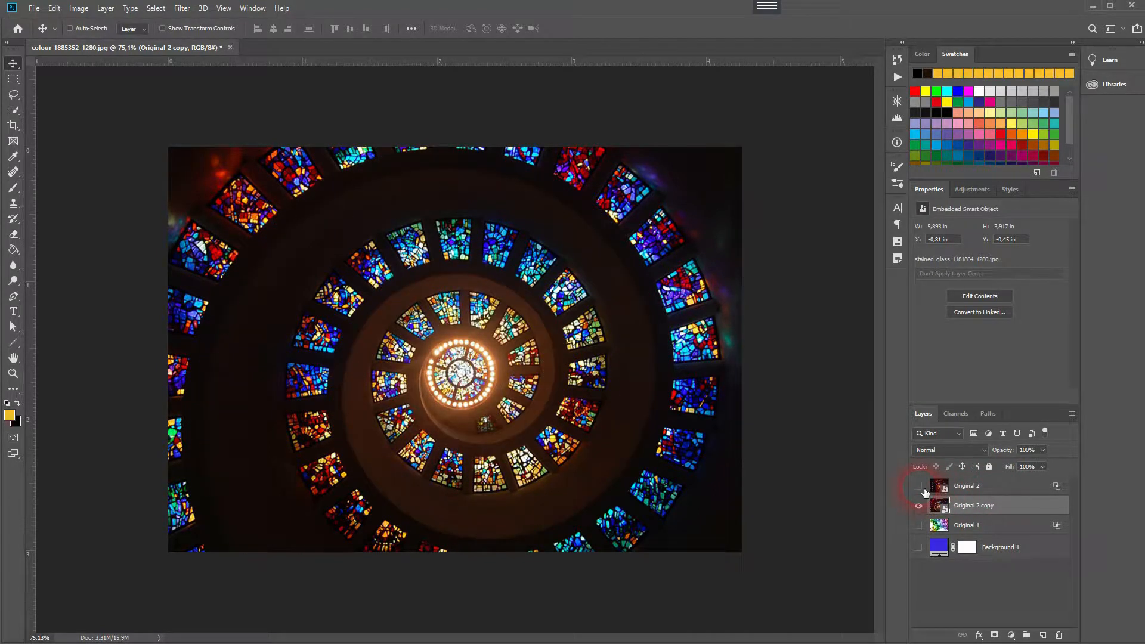
{"action": "left_click", "coordinate": [920, 487]}
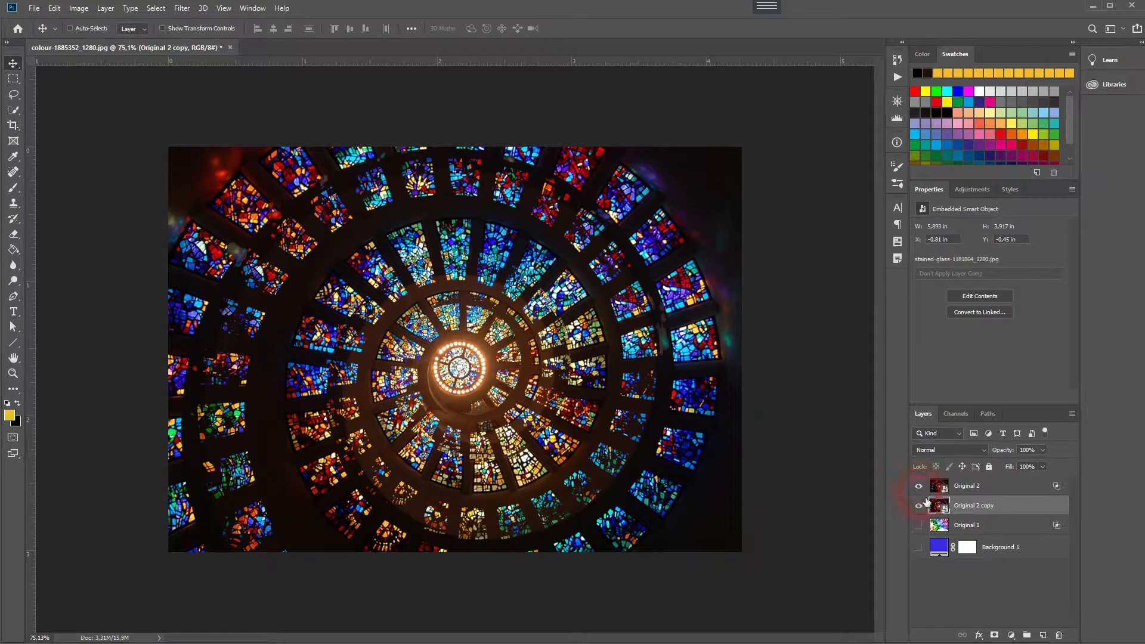
{"action": "left_click", "coordinate": [919, 505]}
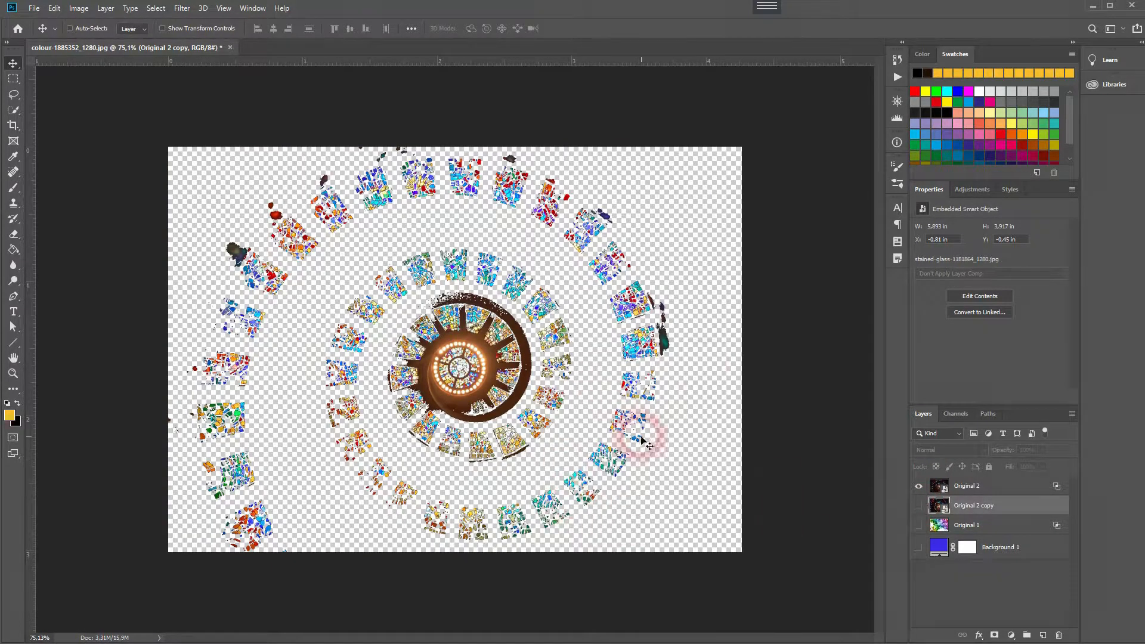
{"action": "left_click", "coordinate": [919, 506]}
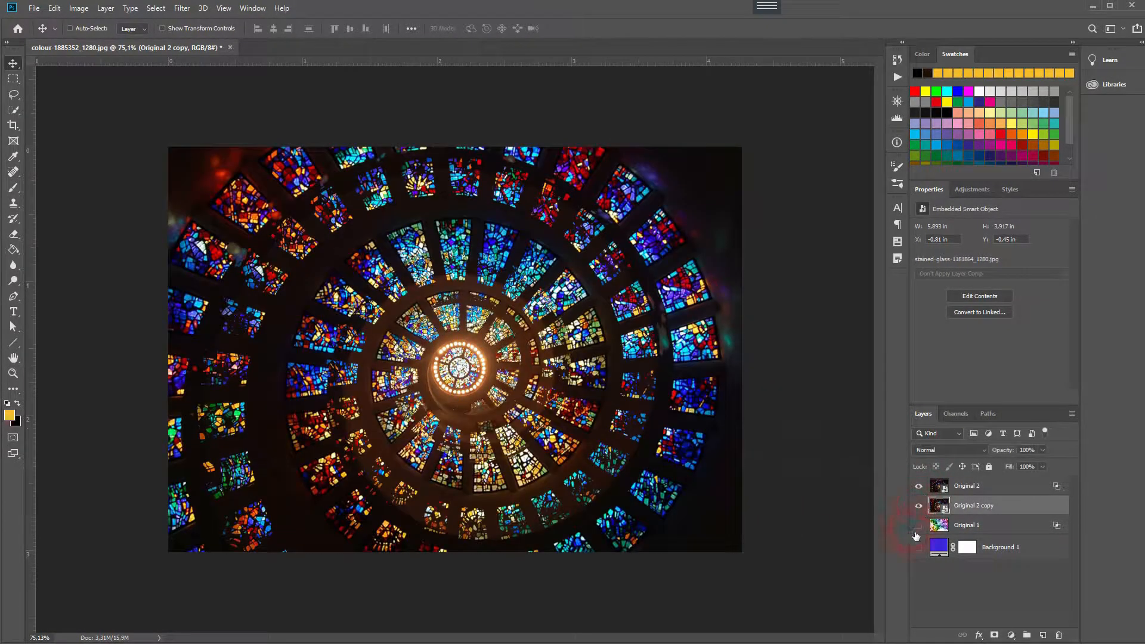
{"action": "left_click_drag", "start_coordinate": [919, 486], "coordinate": [920, 548]}
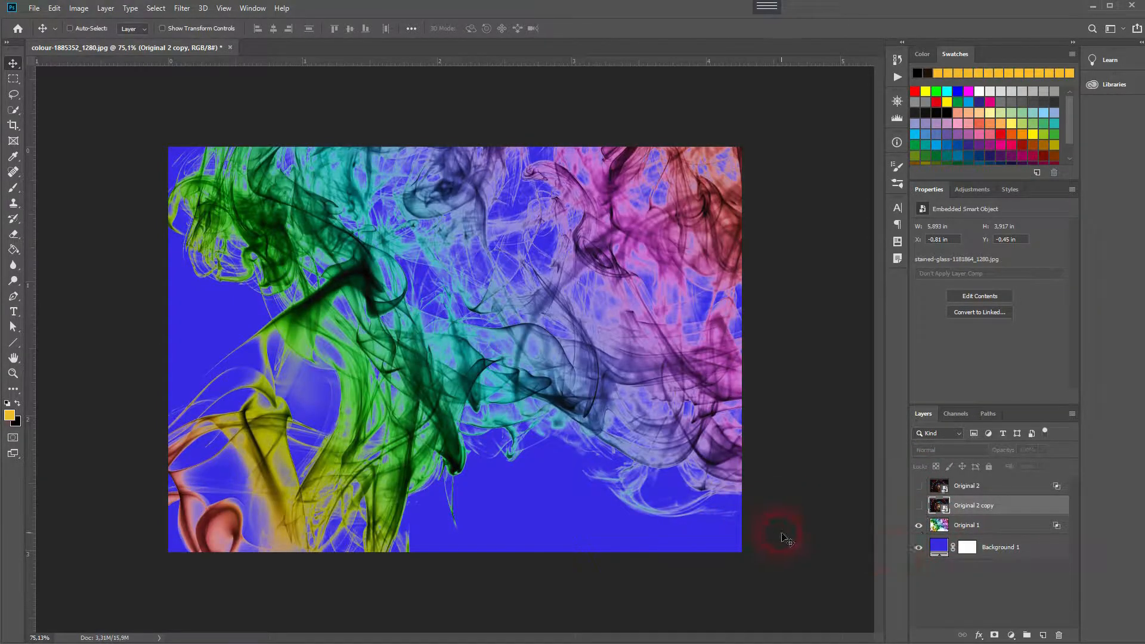